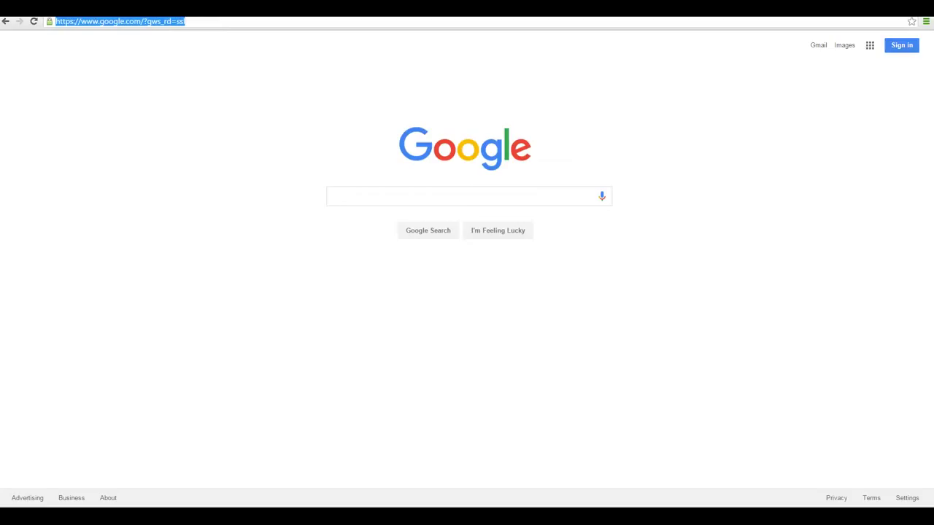
Step: Load the User Permissions page and send an invitation to the new sub-user's e-mail address
click(164, 337)
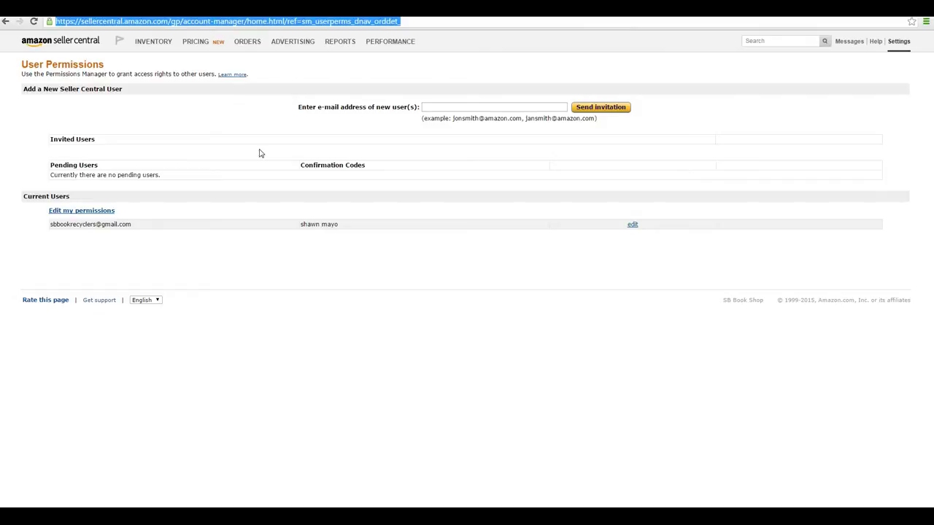
click(259, 153)
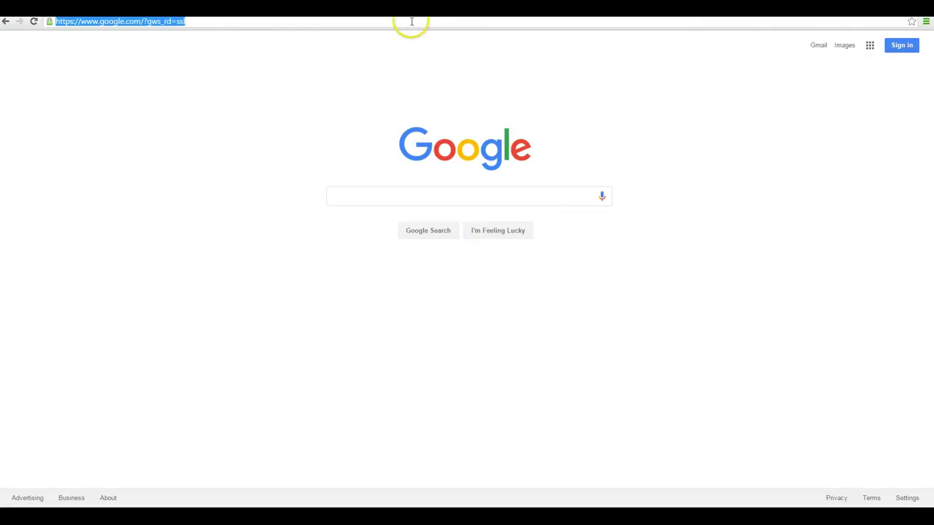
text(https://sellercentral.amazon.com/gp/account-manager/home.html/ref=sm_userperms_dnav_orddet_)
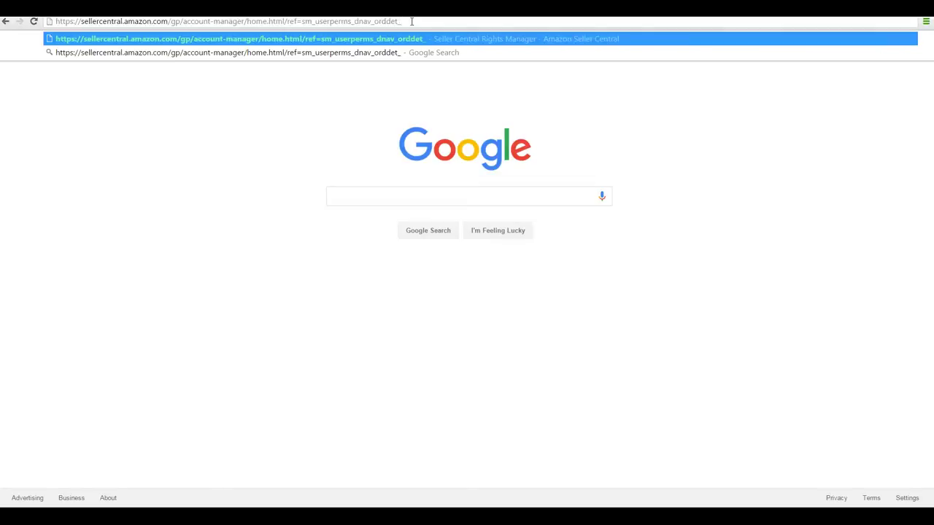
key(Return)
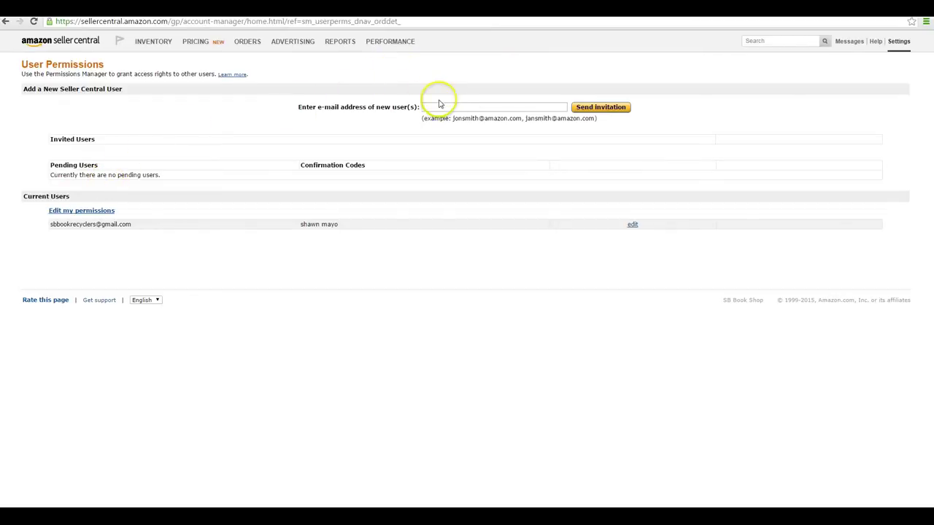
click(487, 110)
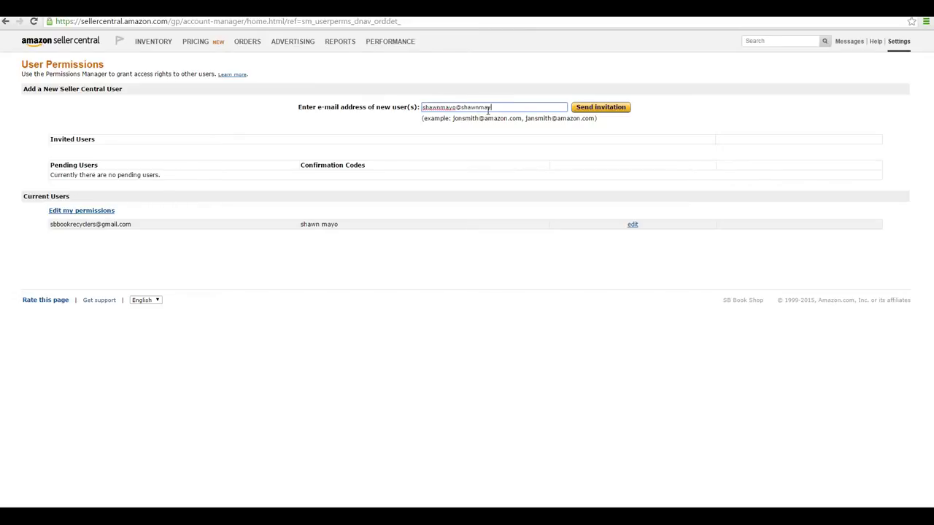
click(600, 108)
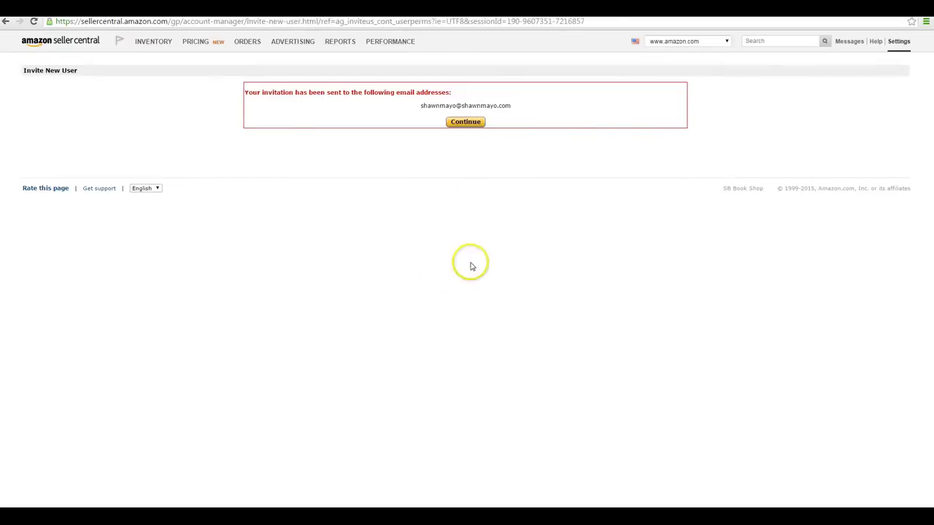
Step: Continue back to User Permissions, then switch to the Outlook invitation e-mail
click(476, 123)
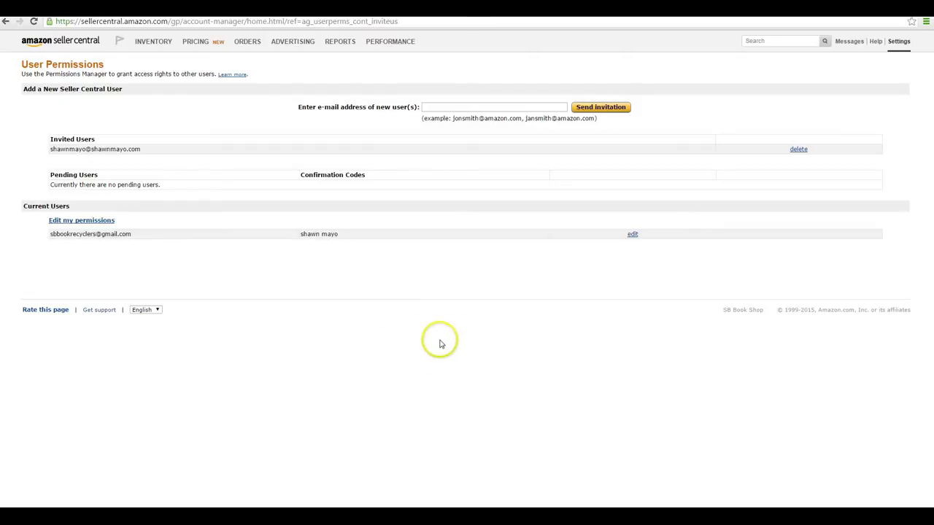
key(alt+Tab)
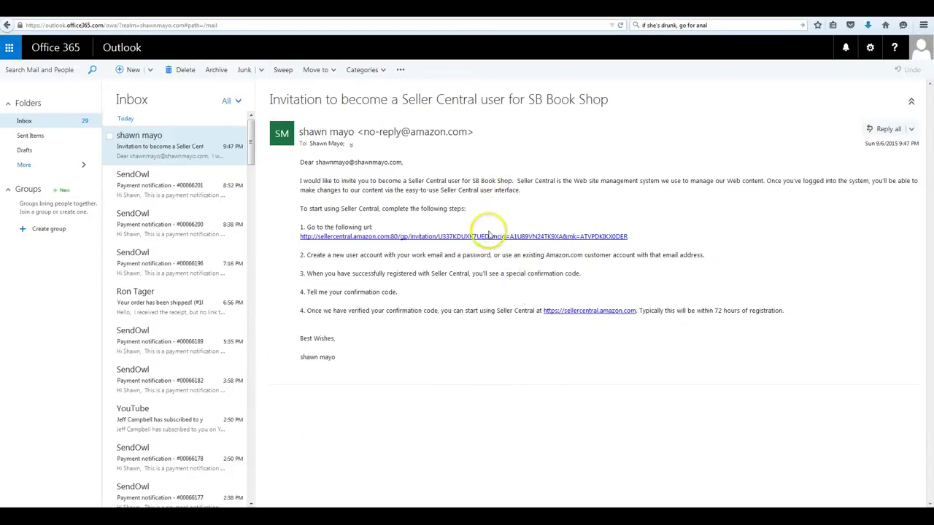
Step: Select and copy the invitation link line from the Seller Central invitation e-mail
click(484, 237)
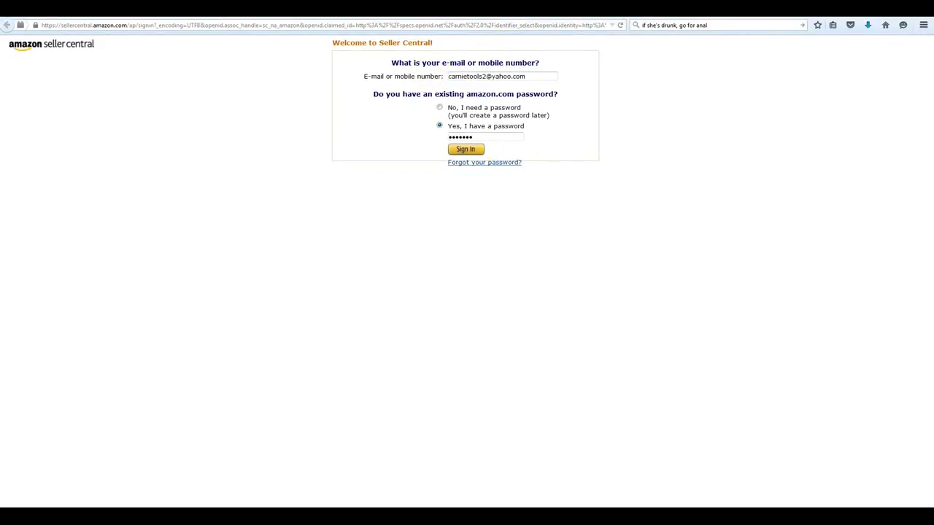
key(alt+Left)
triple_click(639, 238)
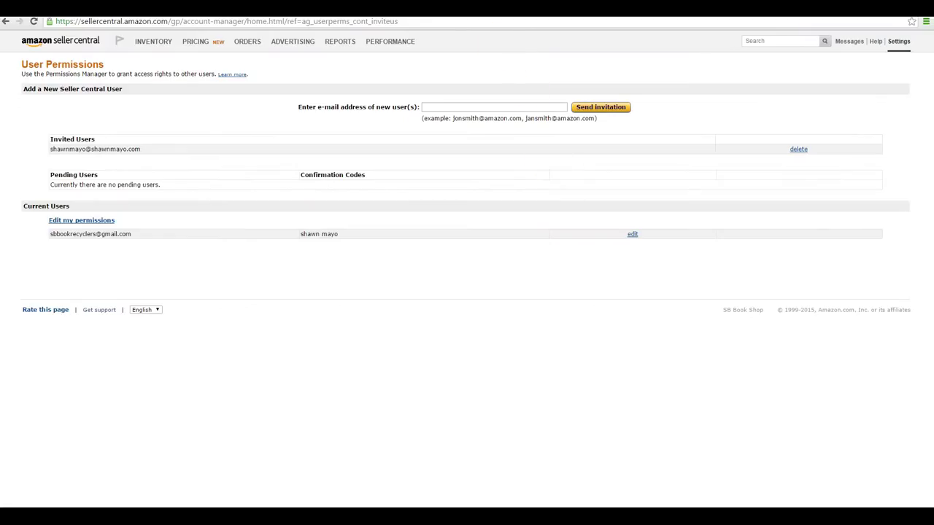
Step: Open the copied invitation link in a new browser tab
key(ctrl+t)
key(Return)
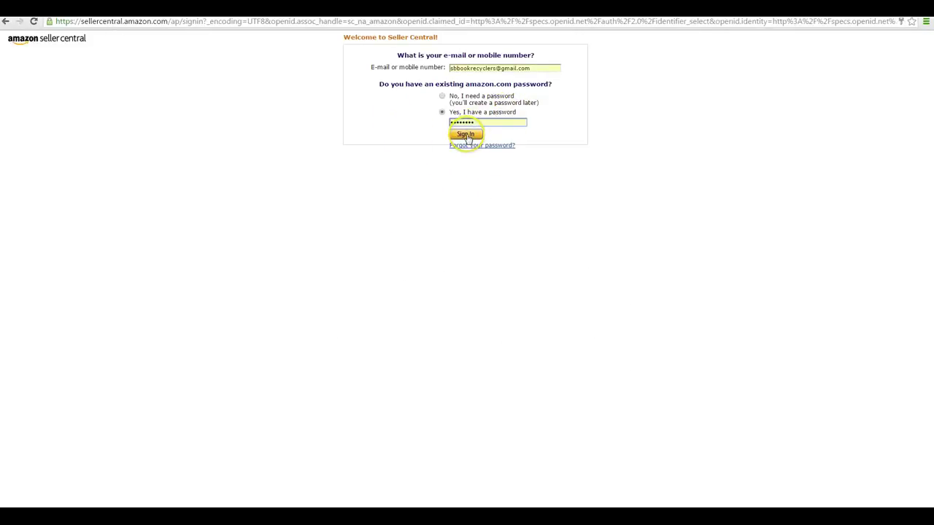
Step: Replace the autofilled sign-in e-mail with the invited user's address
double_click(522, 68)
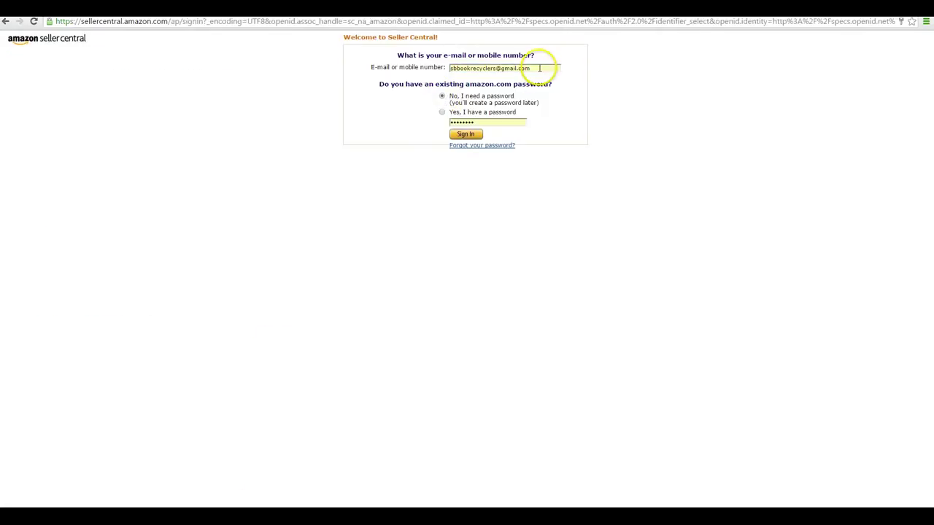
click(531, 67)
drag(531, 68, 453, 73)
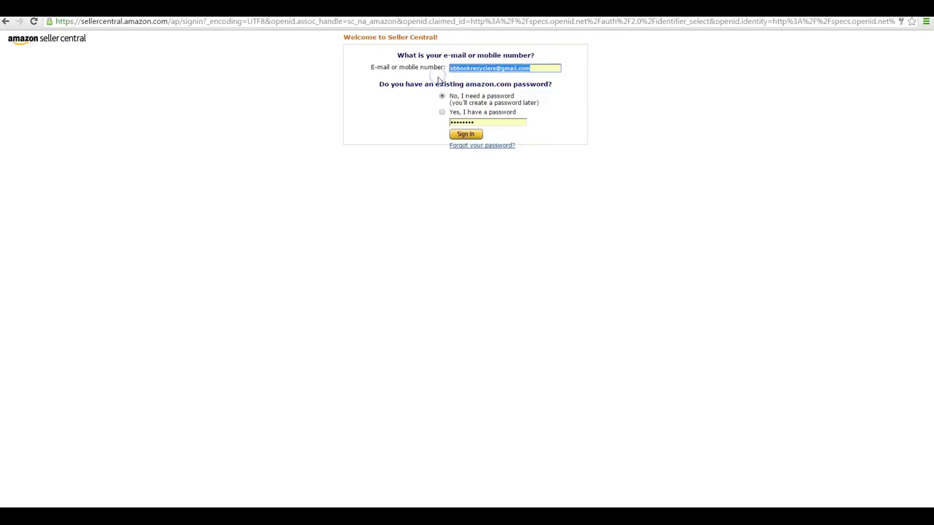
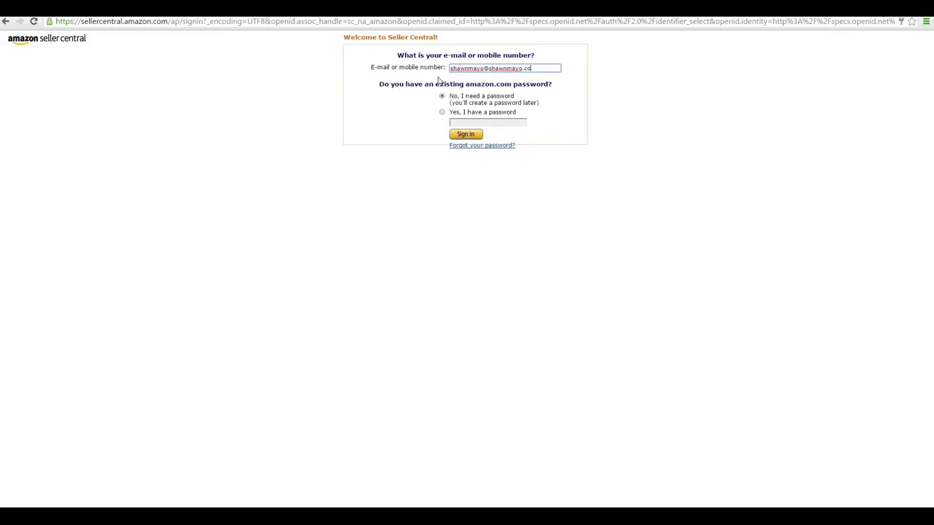
Step: Continue to the registration form and finish entering the new user's name
click(464, 134)
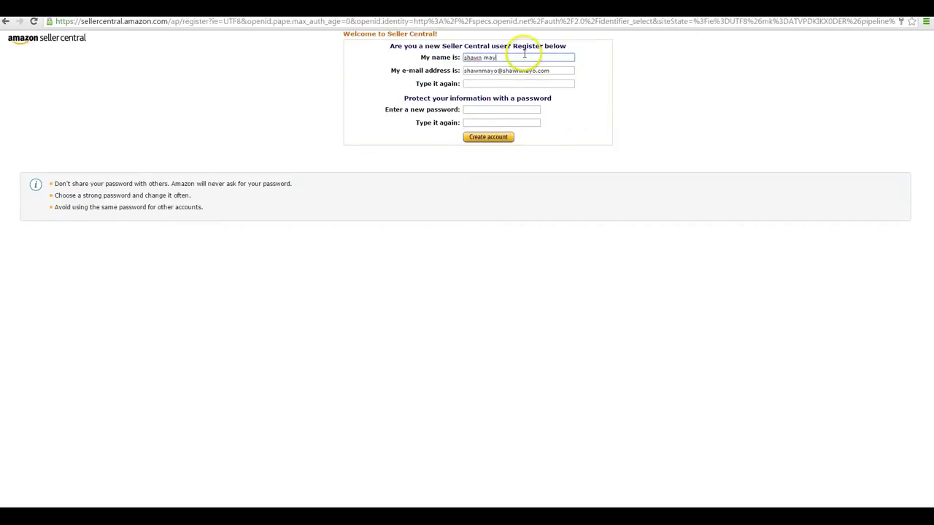
text(o)
key(Tab)
key(Tab)
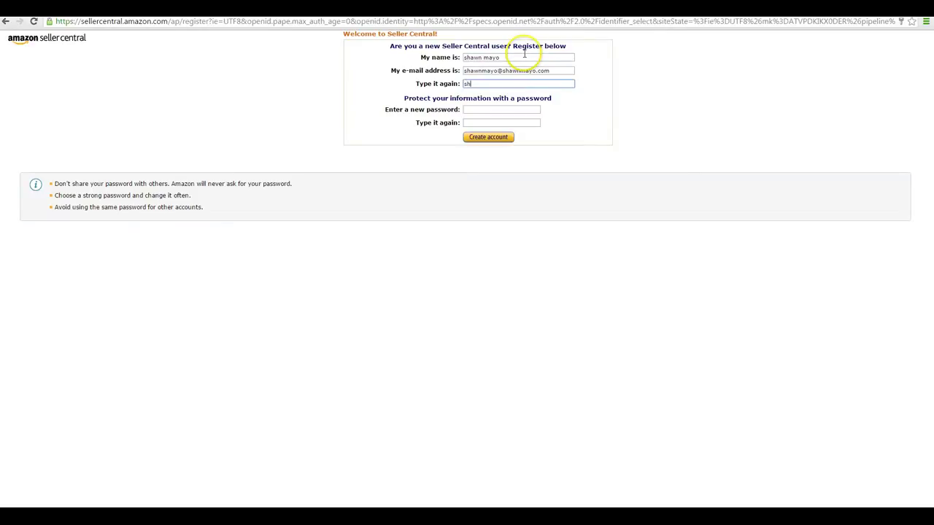
key(Tab)
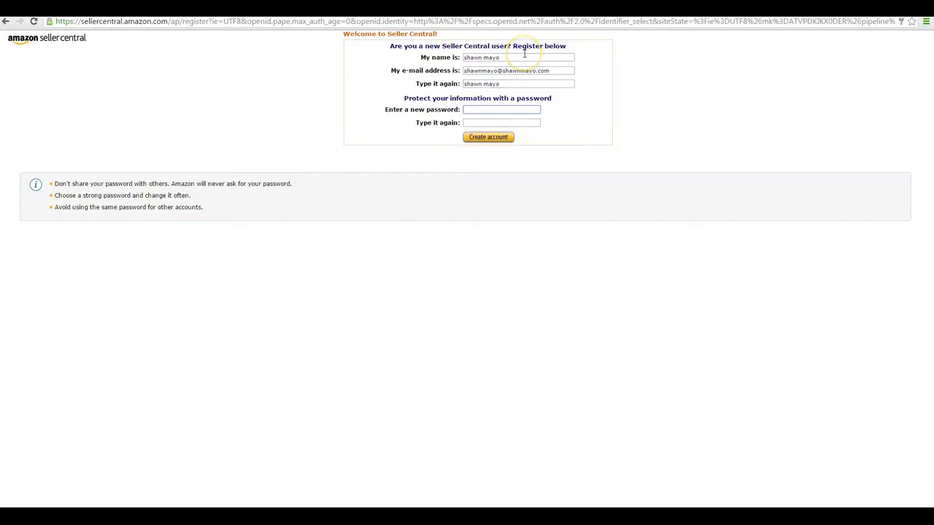
Step: Paste the e-mail into the confirmation field, enter the password twice, and create the account
key(shift+Tab)
key(shift+Tab)
key(ctrl+c)
key(Tab)
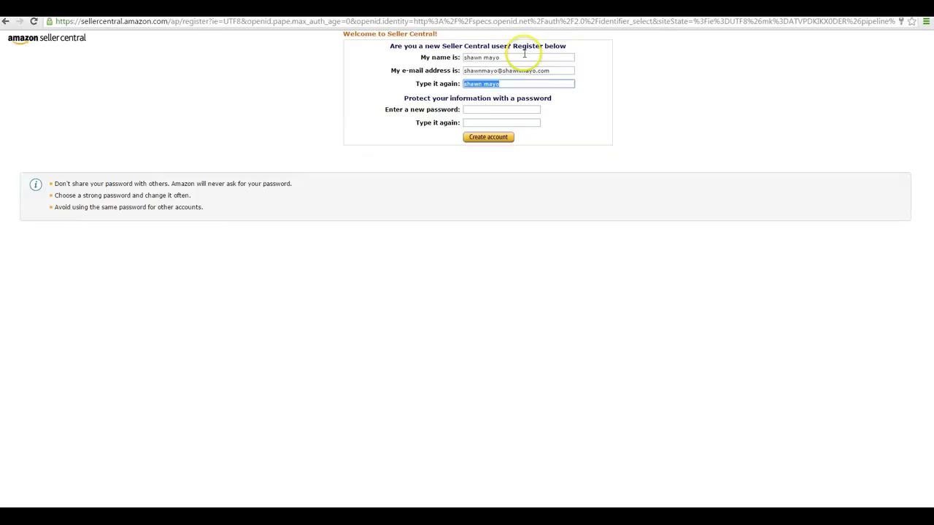
key(ctrl+v)
key(Tab)
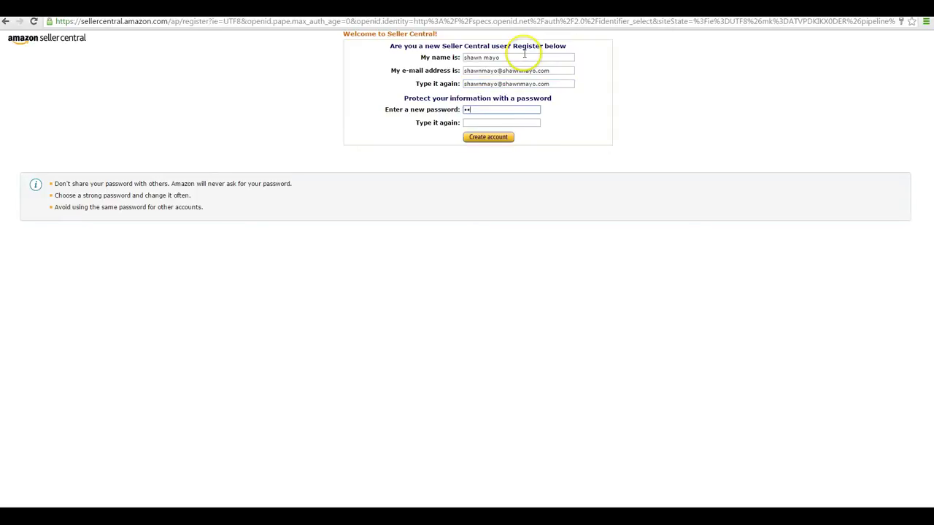
key(Tab)
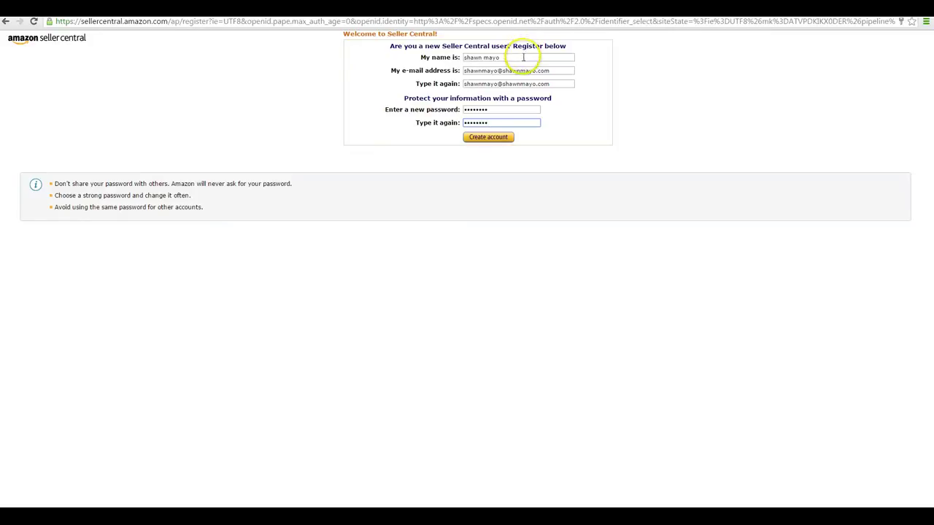
click(486, 138)
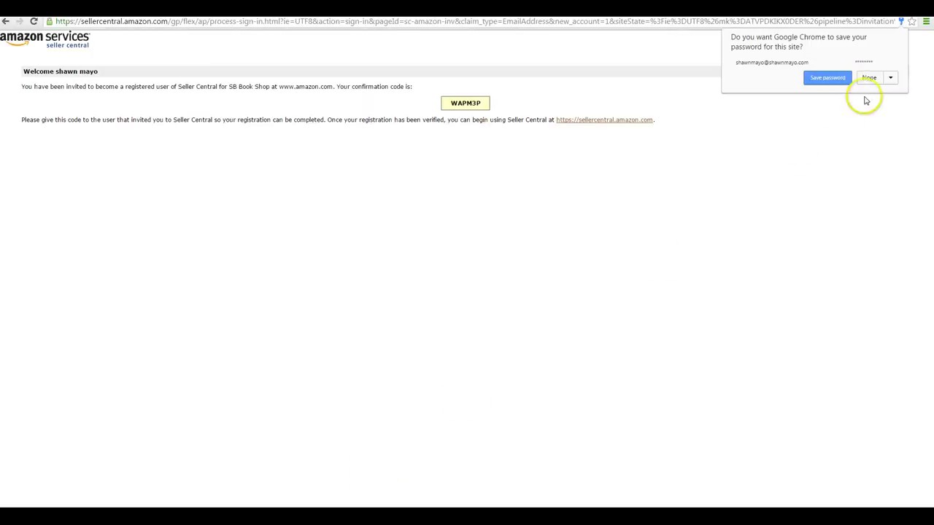
Step: Decline saving the password, select the confirmation code, and return to User Permissions
click(870, 79)
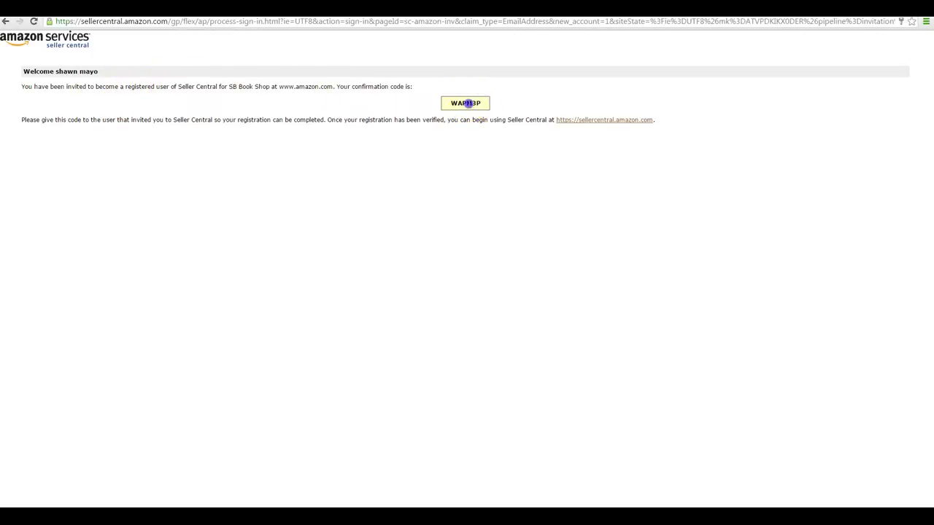
double_click(467, 103)
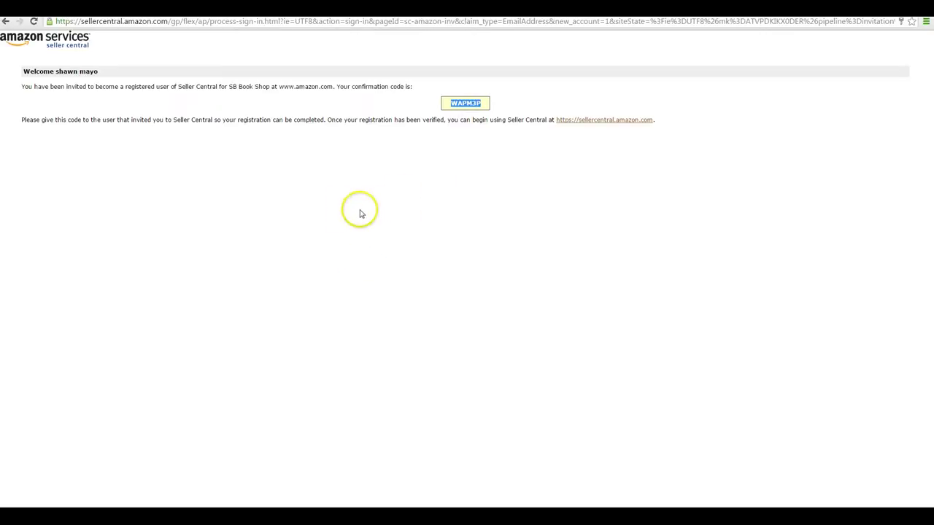
click(446, 11)
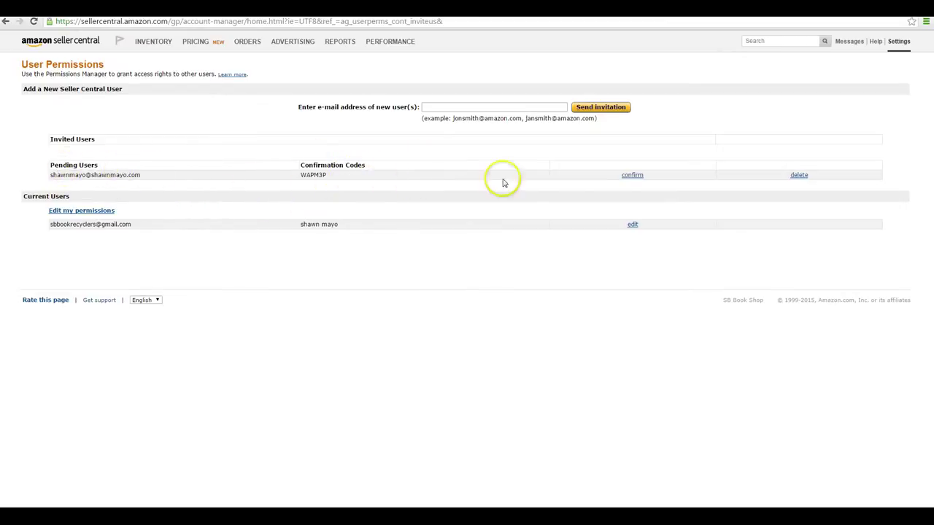
Step: Confirm the pending user and proceed to Add user permissions
click(633, 176)
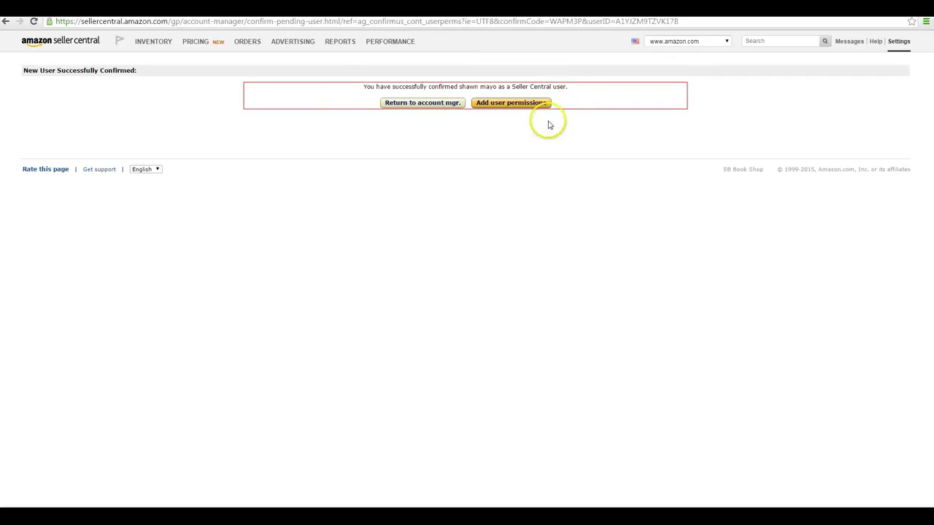
click(515, 103)
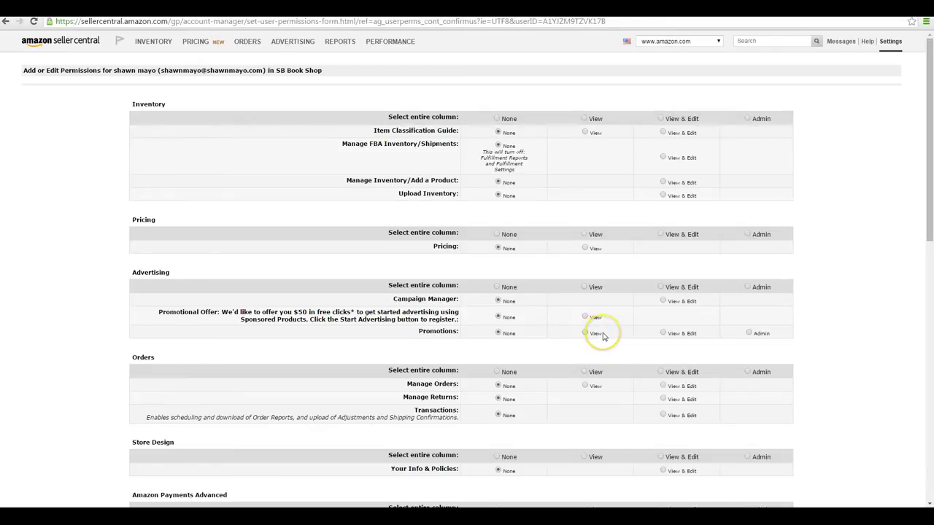
Step: Scroll through the new user's permissions form from Inventory to Media Upload, all still None
click(604, 337)
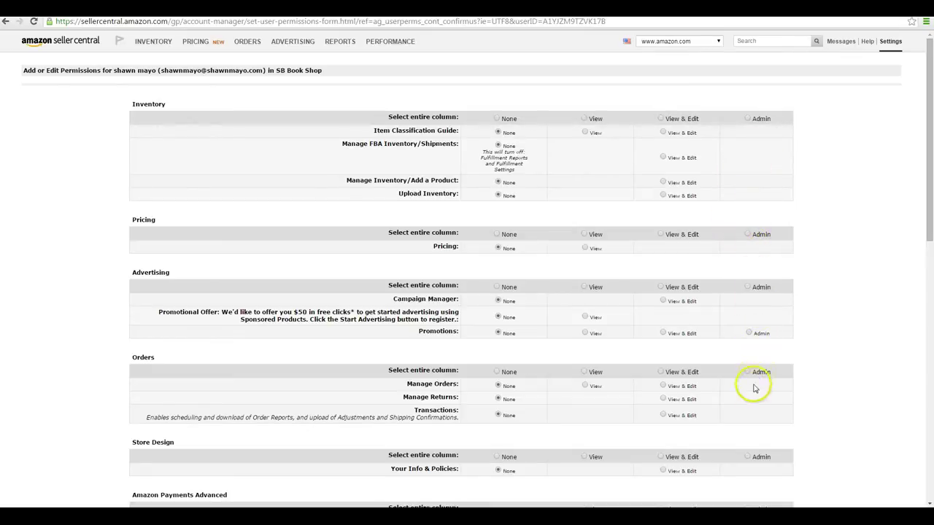
scroll(738, 434, down, 3)
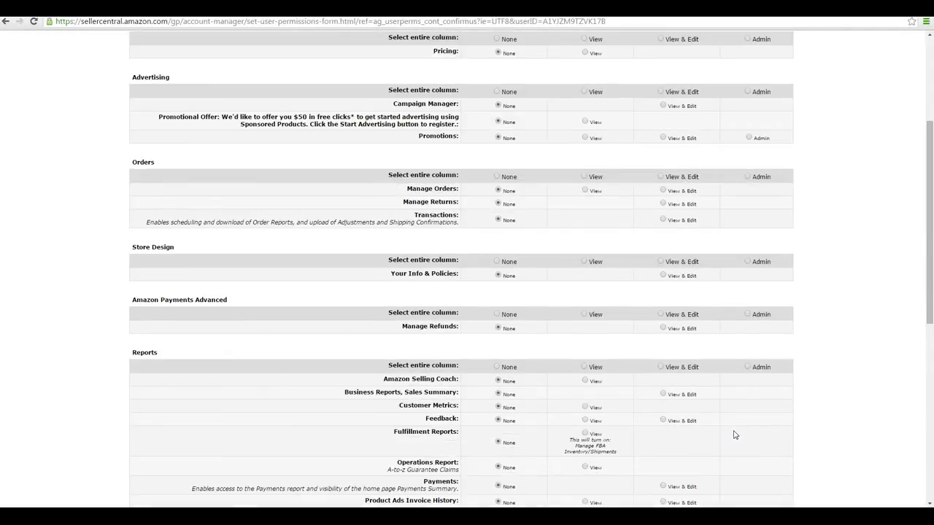
scroll(735, 435, up, 3)
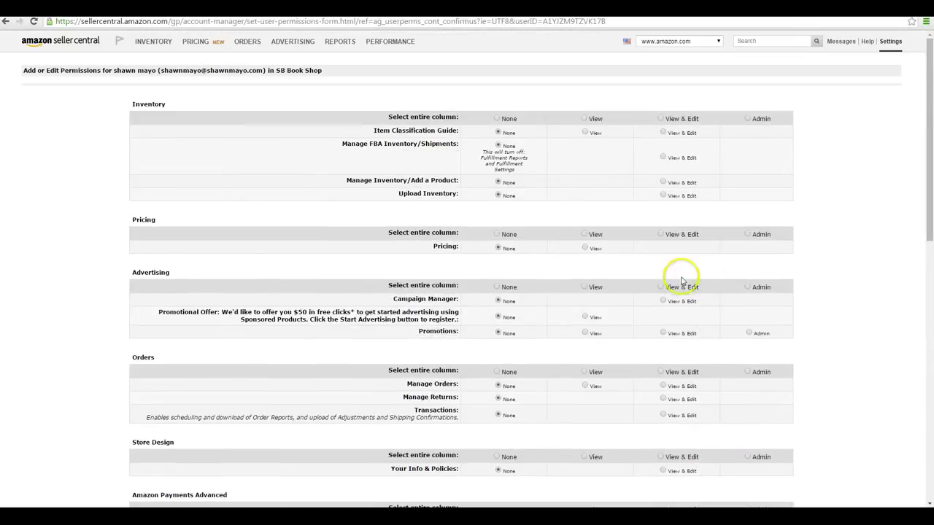
scroll(603, 330, down, 1)
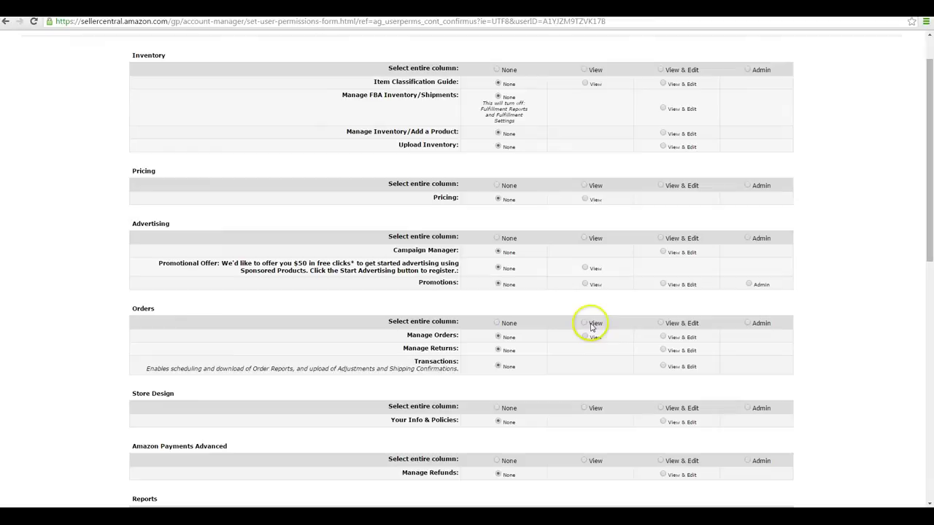
scroll(520, 244, down, 10)
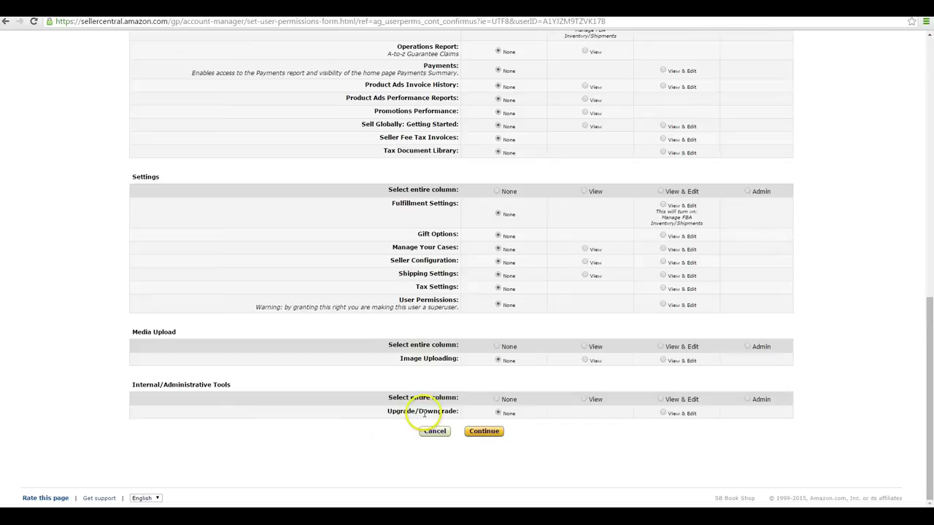
Step: Set Image Uploading and Fulfillment Settings to View & Edit
click(663, 361)
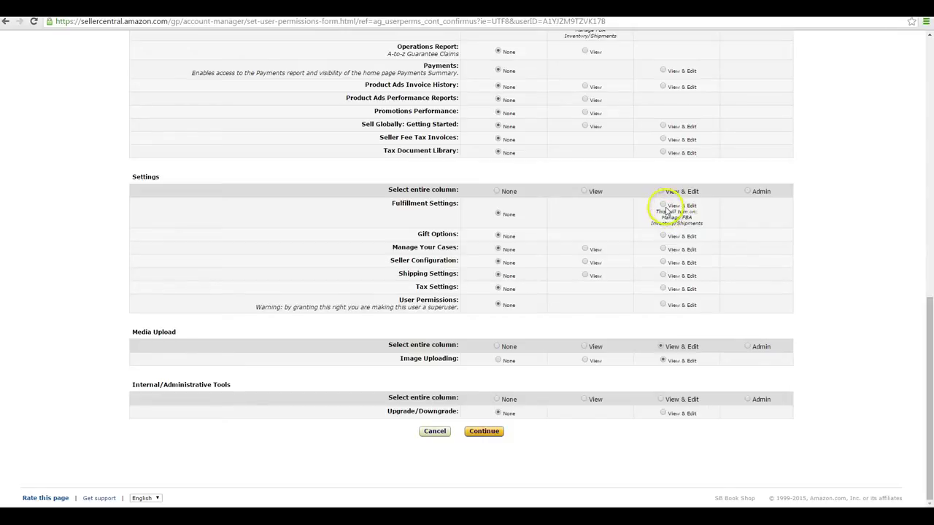
click(663, 205)
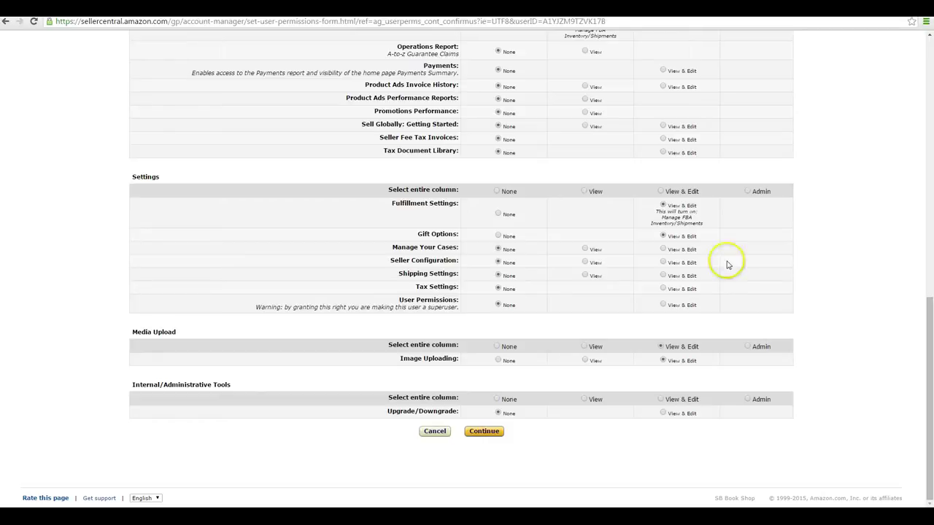
Step: Set Manage Your Cases and Shipping Settings to View & Edit
click(662, 249)
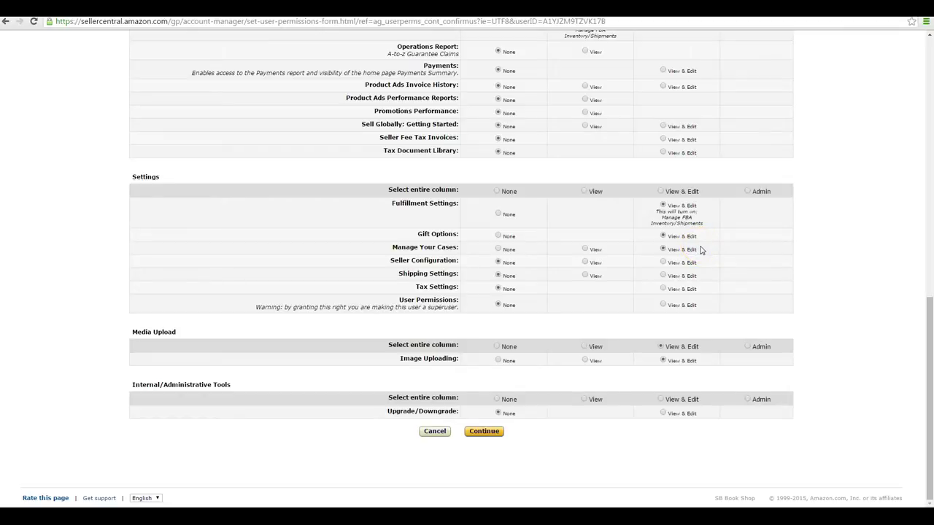
click(714, 247)
click(663, 275)
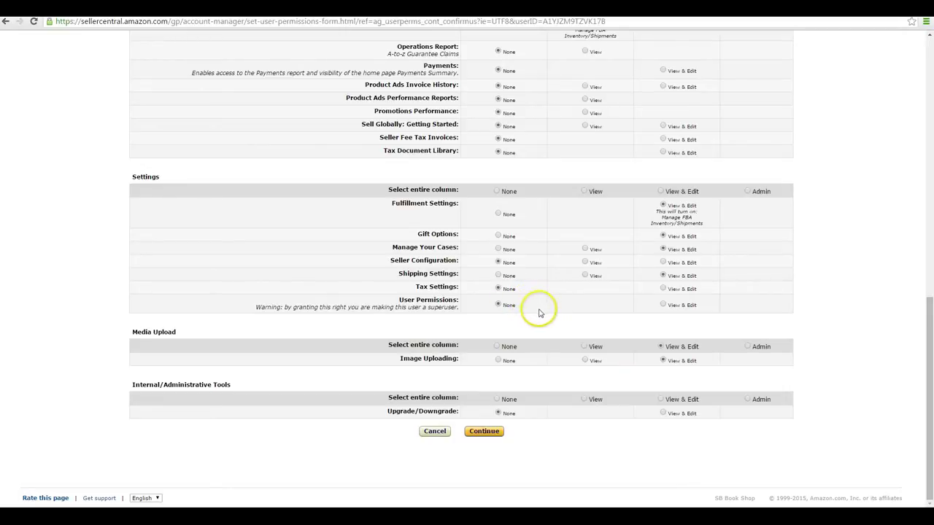
scroll(566, 267, up, 1)
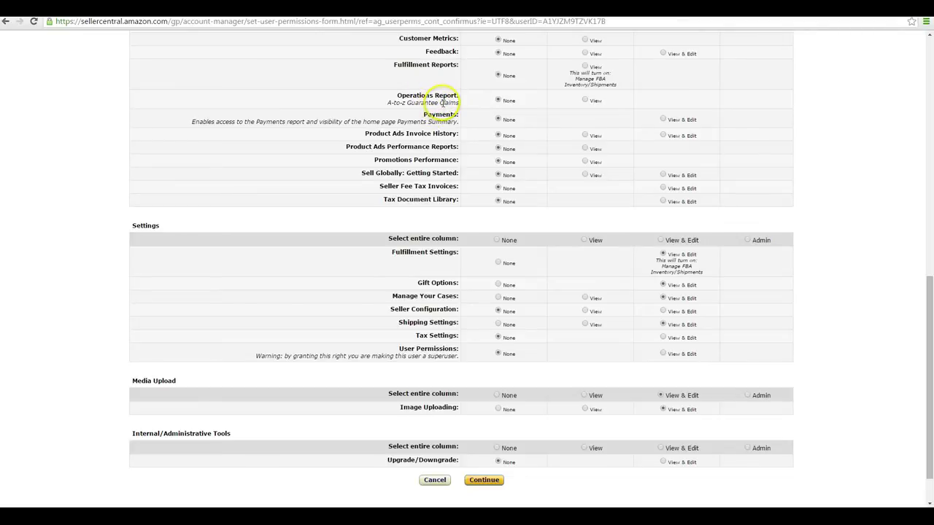
scroll(440, 102, up, 1)
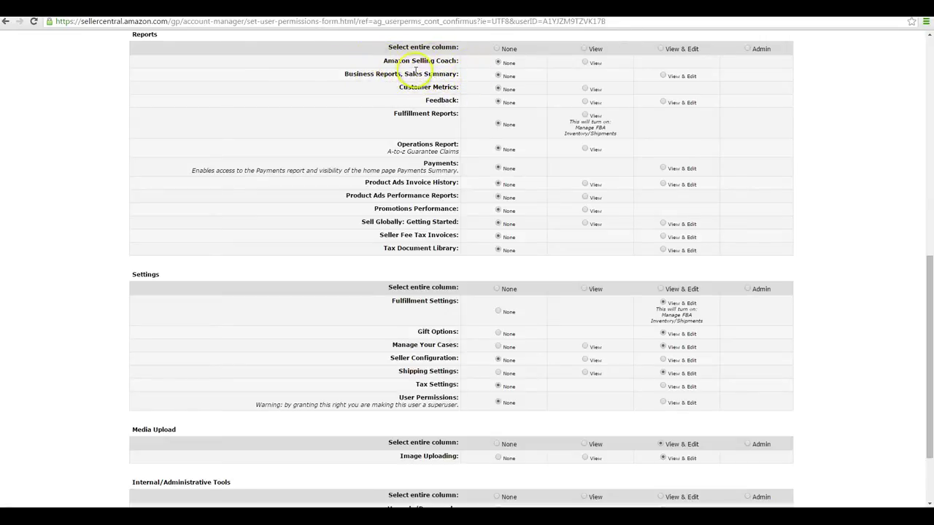
scroll(423, 73, up, 1)
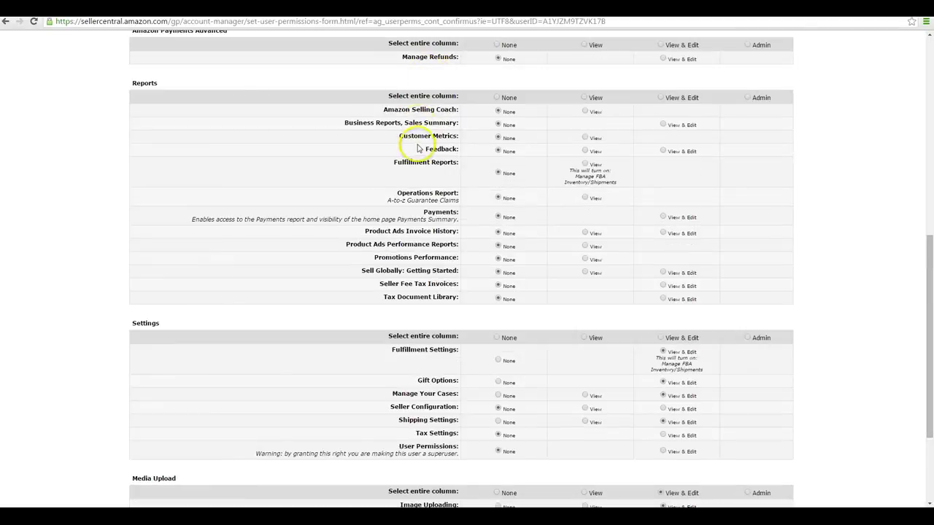
scroll(436, 152, up, 2)
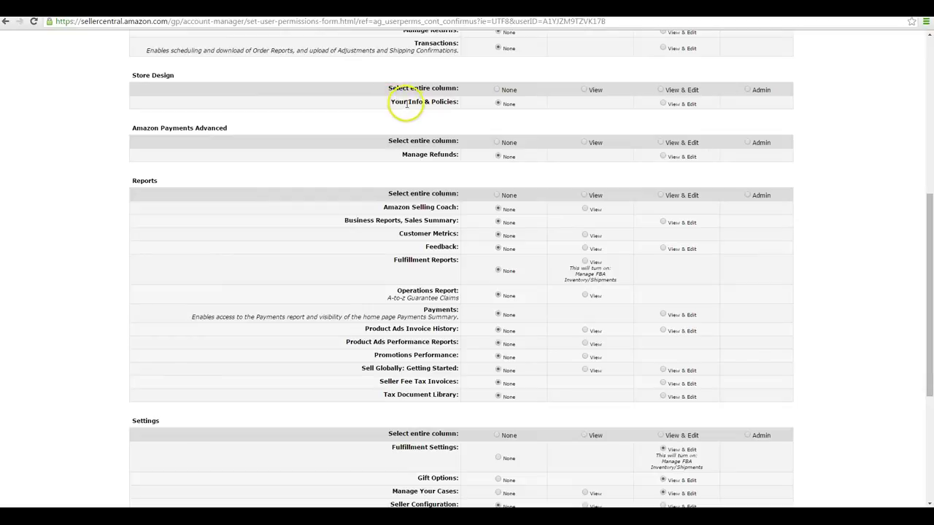
scroll(413, 109, up, 1)
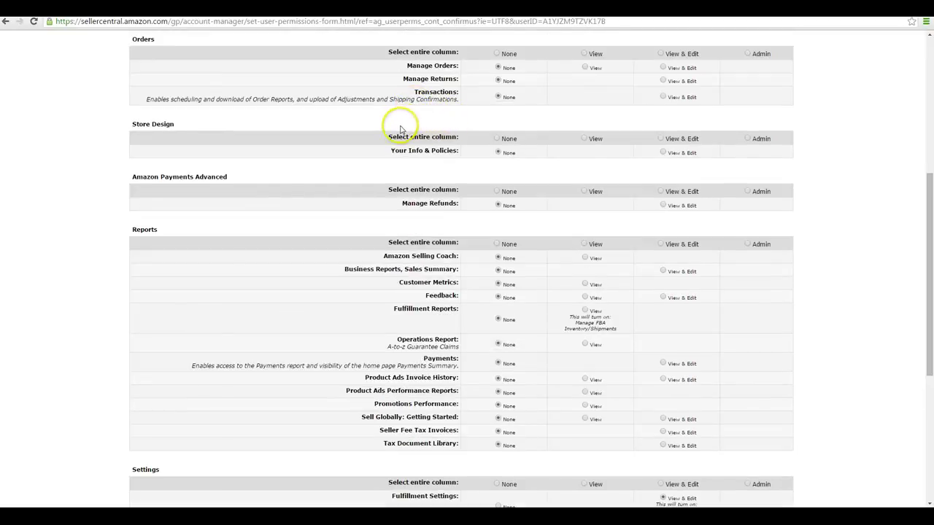
scroll(400, 130, up, 2)
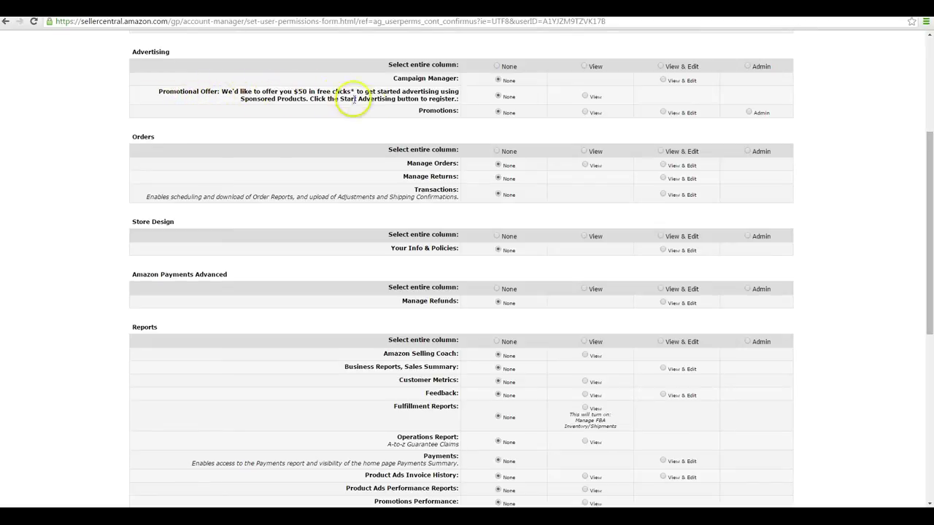
Step: Scroll through the Add or Edit Permissions form to review the sub-user's View & Edit grants
scroll(390, 132, up, 5)
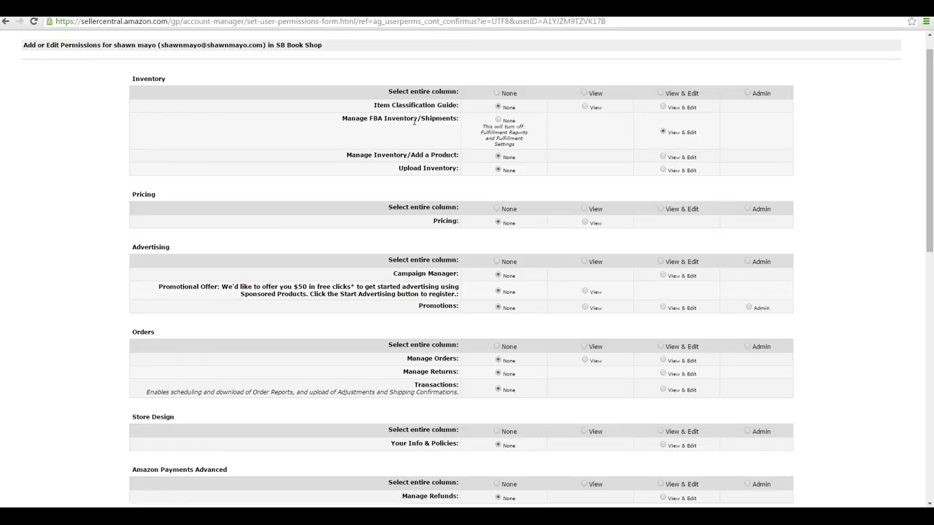
scroll(469, 177, down, 6)
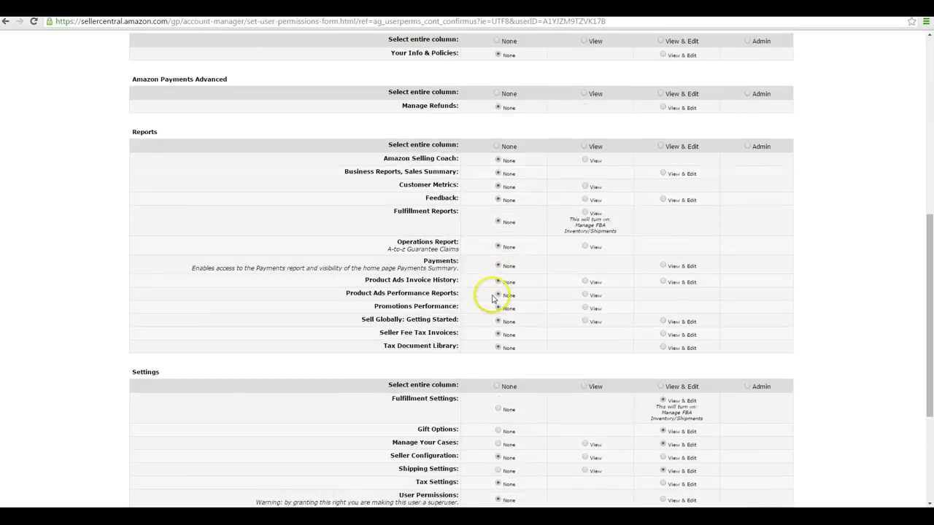
scroll(432, 373, down, 2)
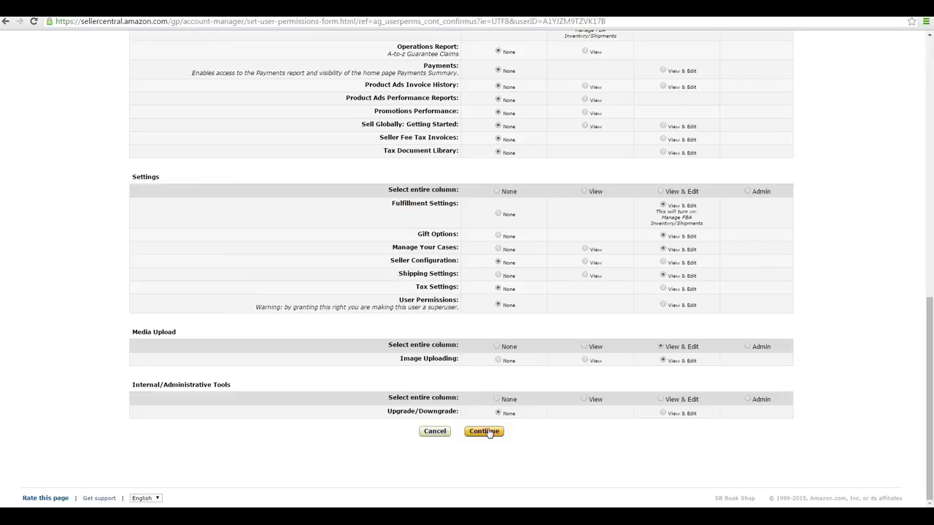
Step: Save the sub-user's permissions and log out of the main seller account
click(487, 432)
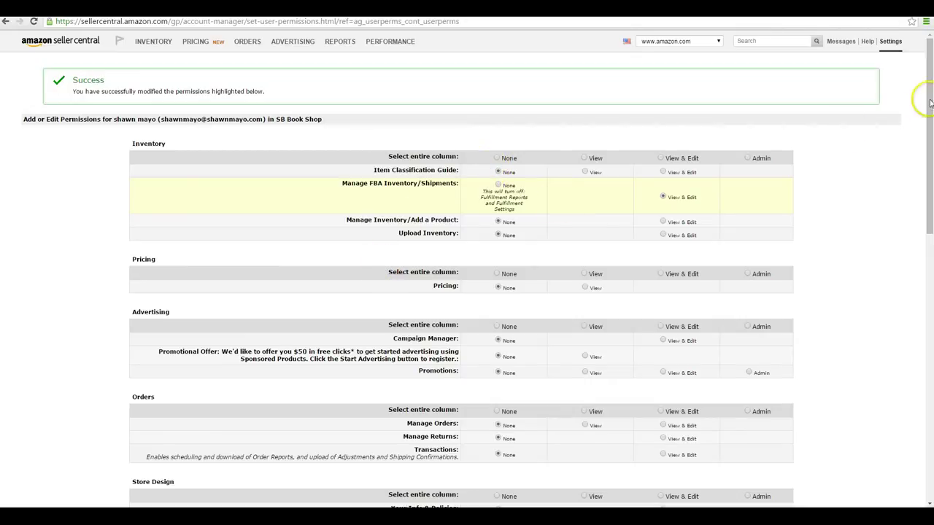
click(890, 42)
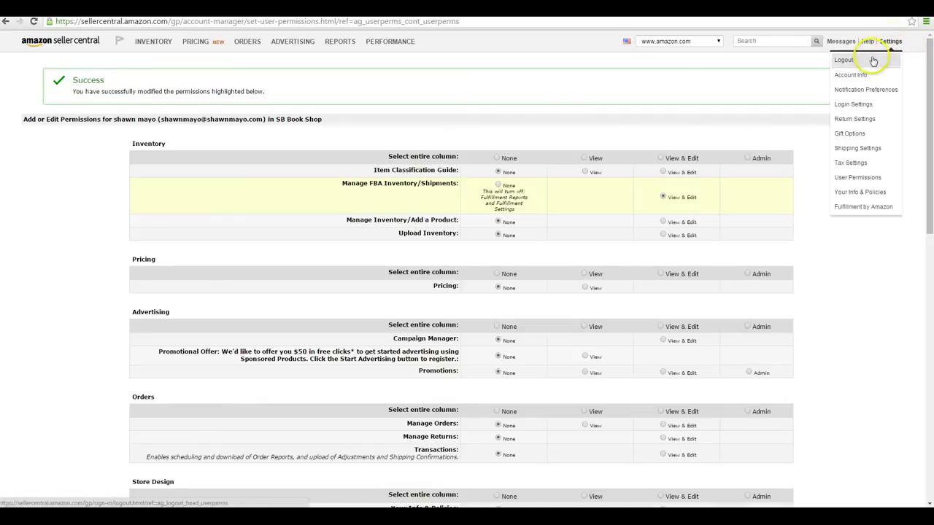
click(872, 61)
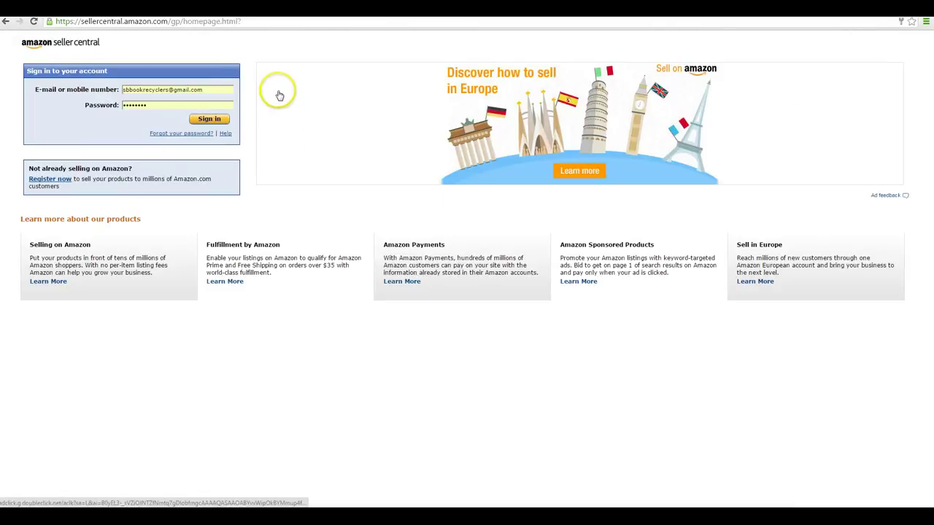
Step: Sign in to Seller Central with the sub-user's e-mail and password
click(188, 89)
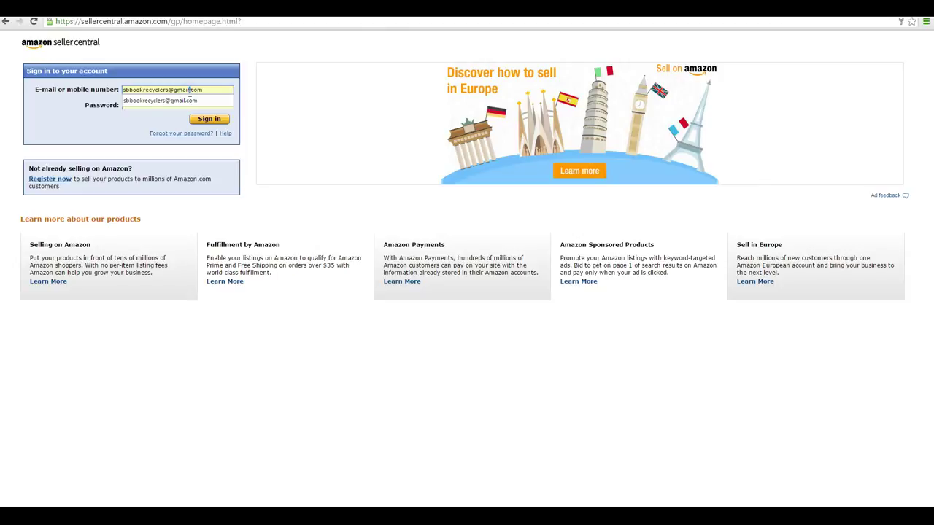
key(ctrl+a)
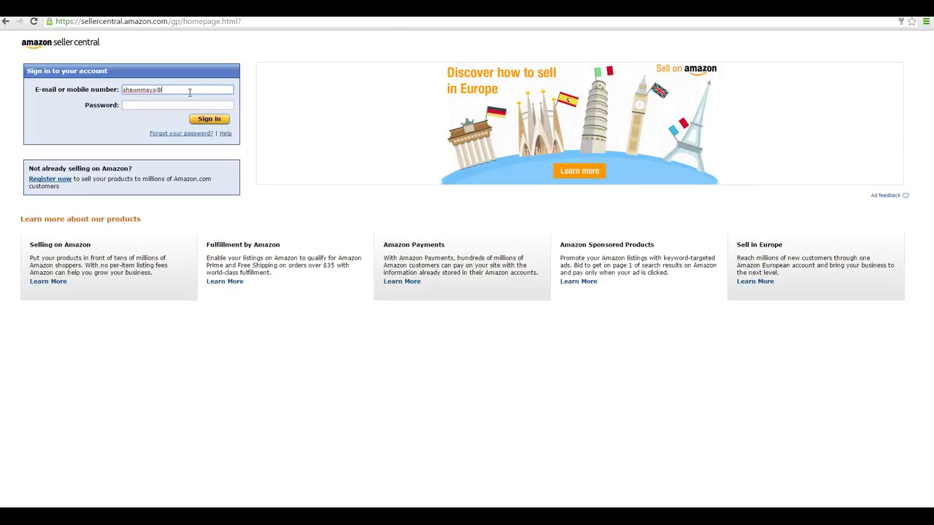
key(Tab)
text(*****)
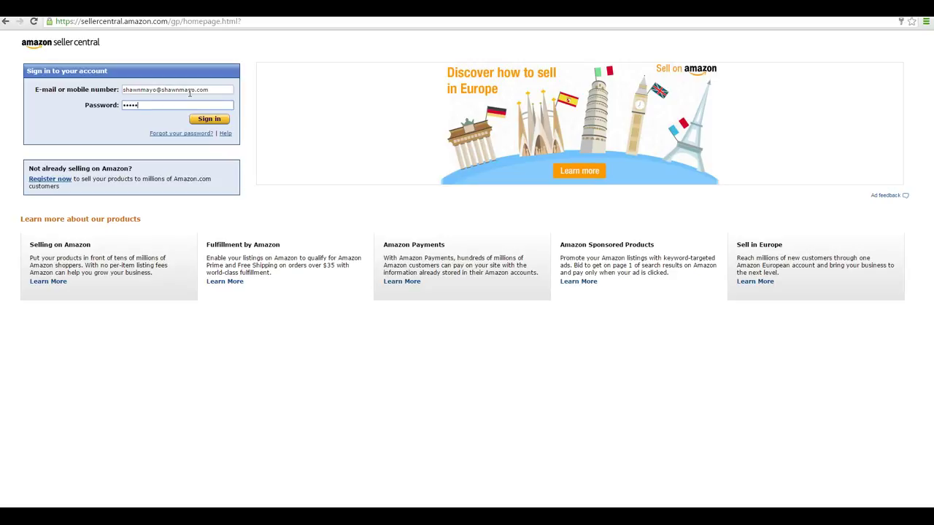
text(*****)
key(ctrl+a)
text(*********)
key(Return)
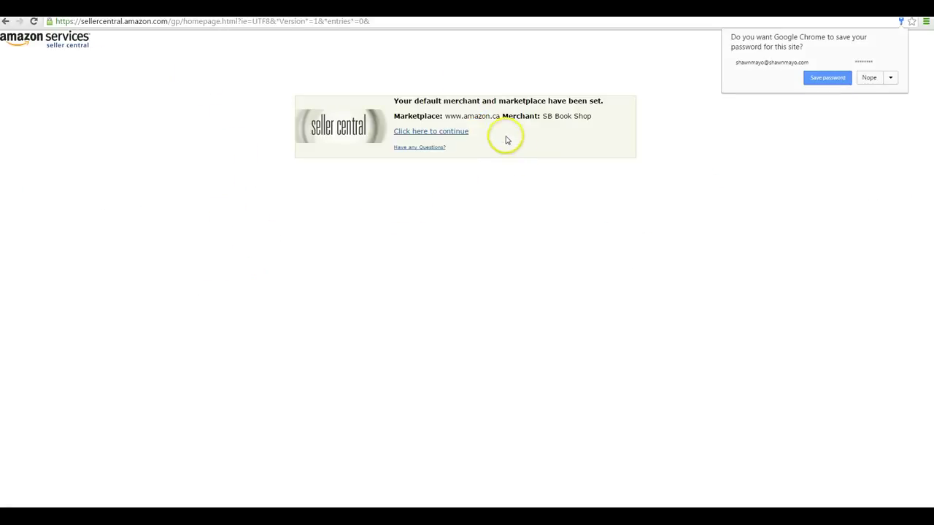
click(450, 132)
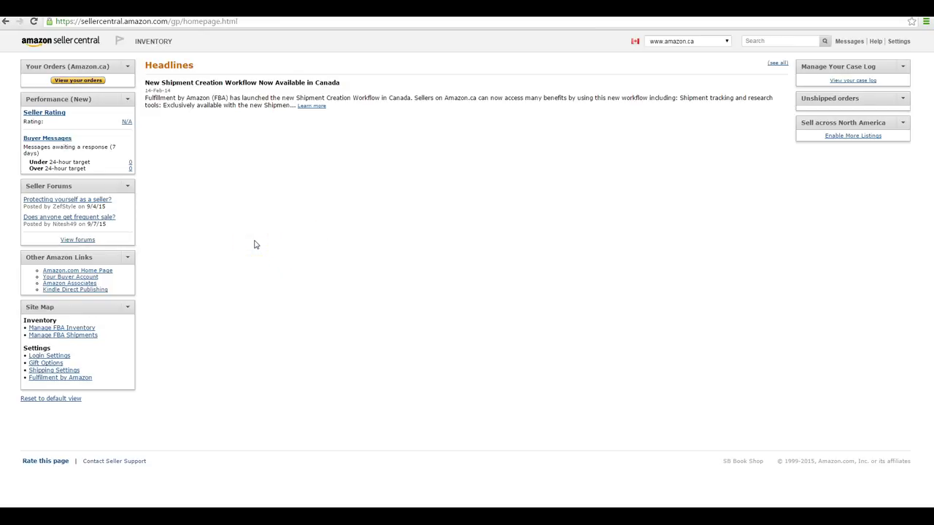
click(720, 42)
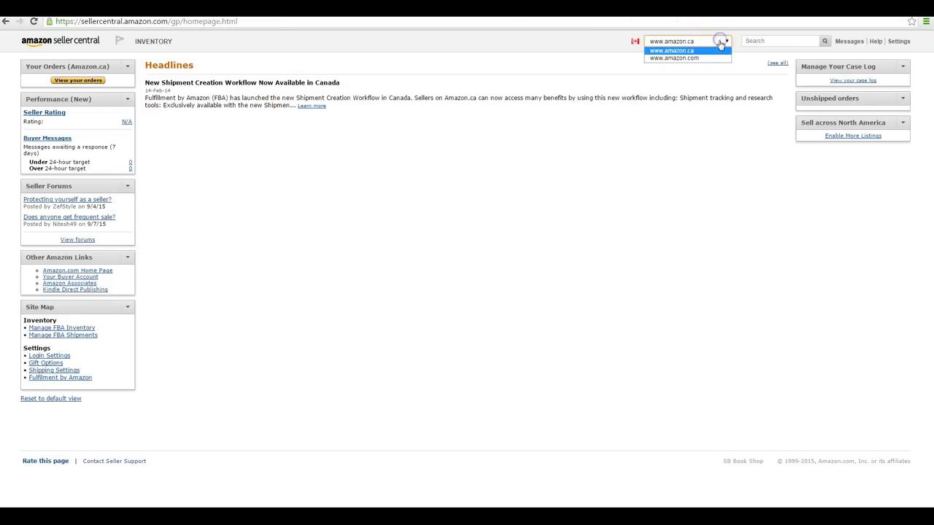
click(708, 58)
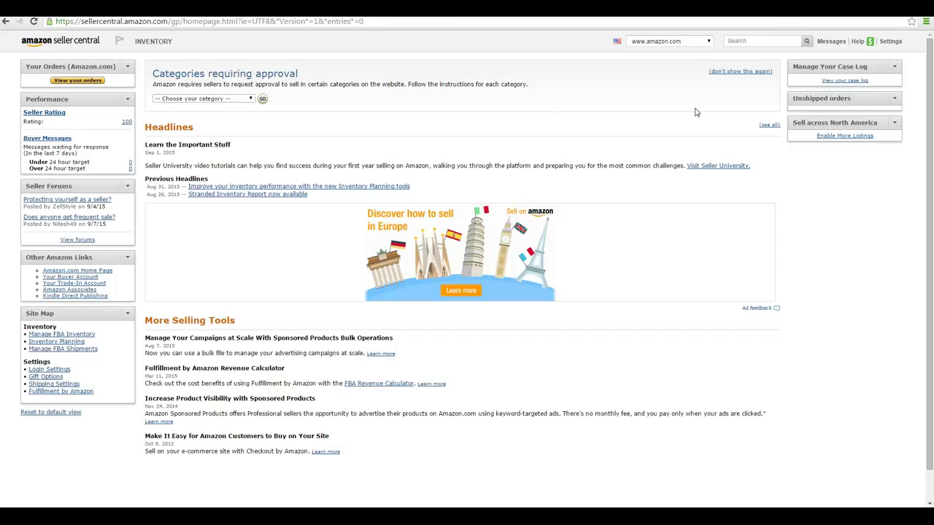
mouse_move(145, 44)
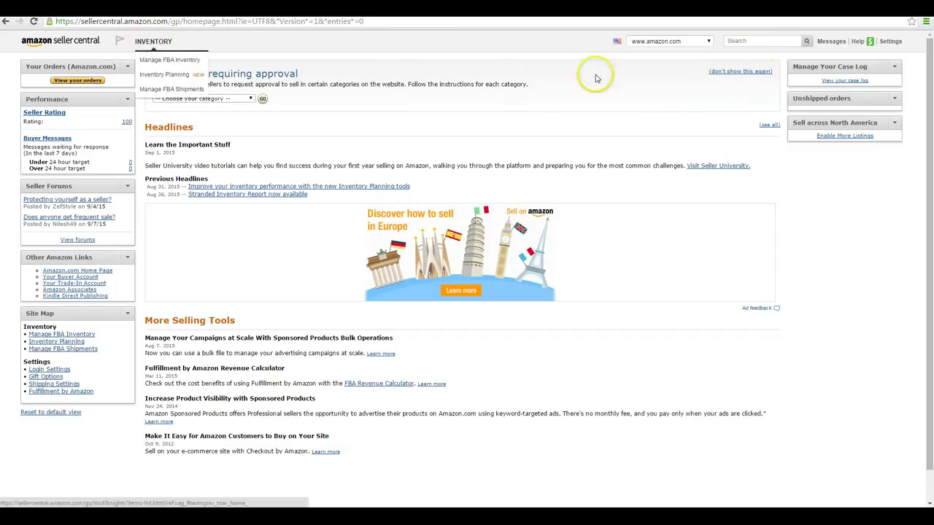
Step: Visit Login Settings, then go back to the sub-user's home dashboard via the Seller Central logo
click(891, 44)
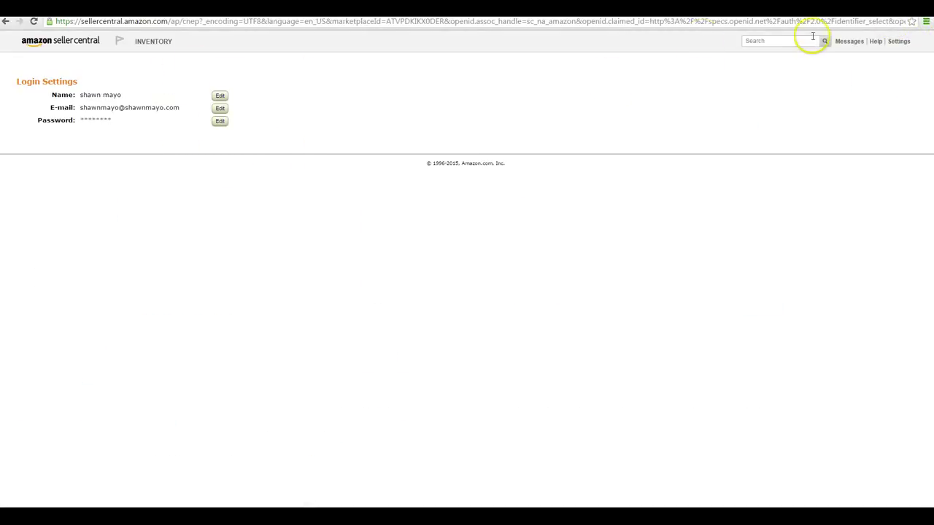
mouse_move(897, 42)
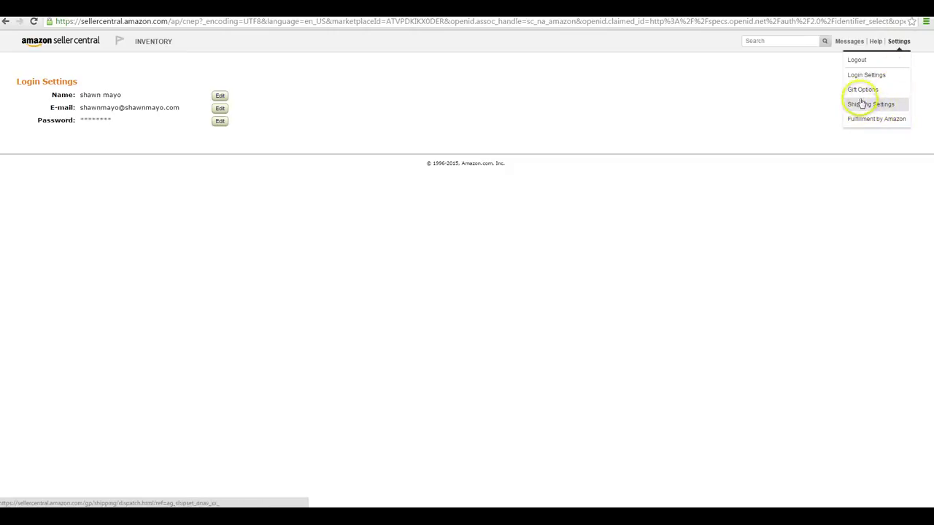
right_click(891, 78)
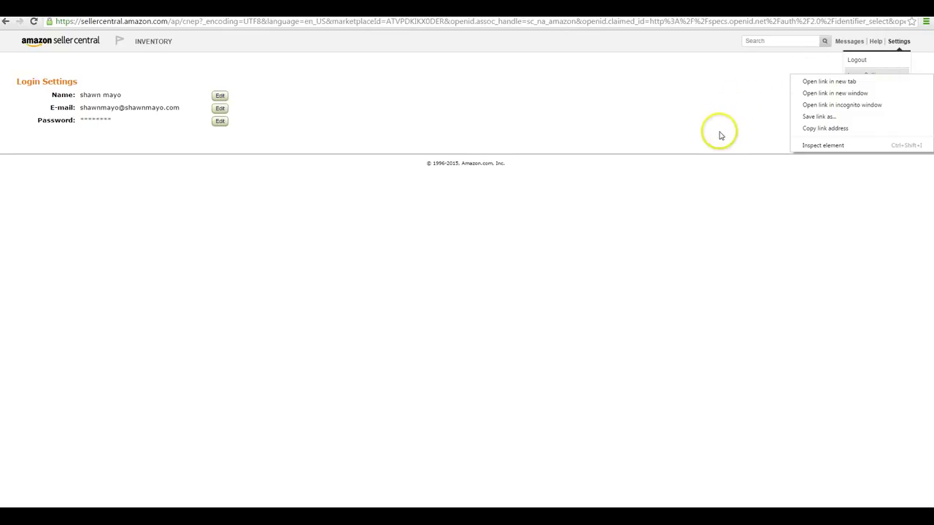
click(631, 98)
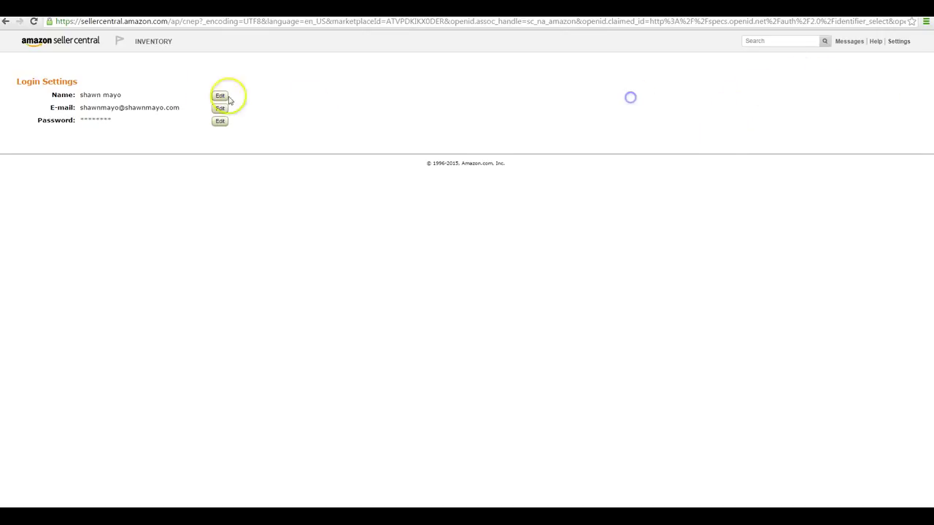
click(67, 45)
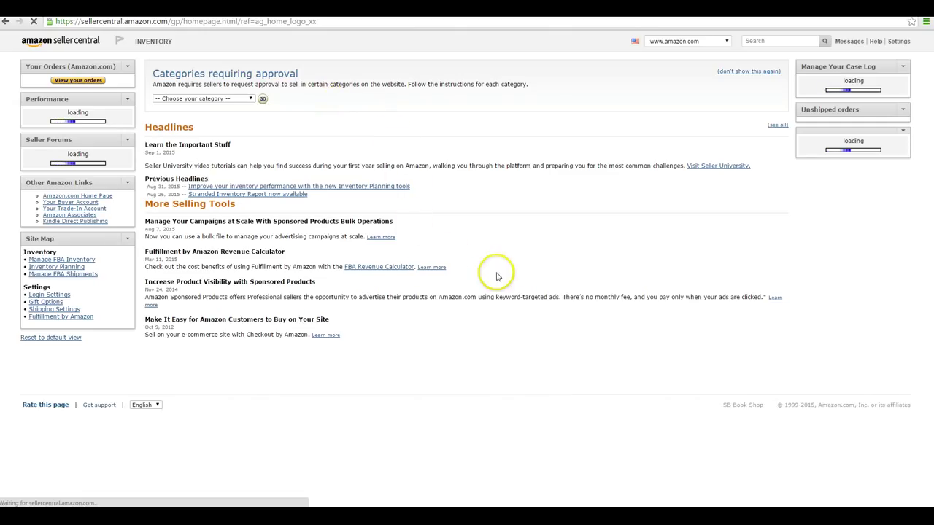